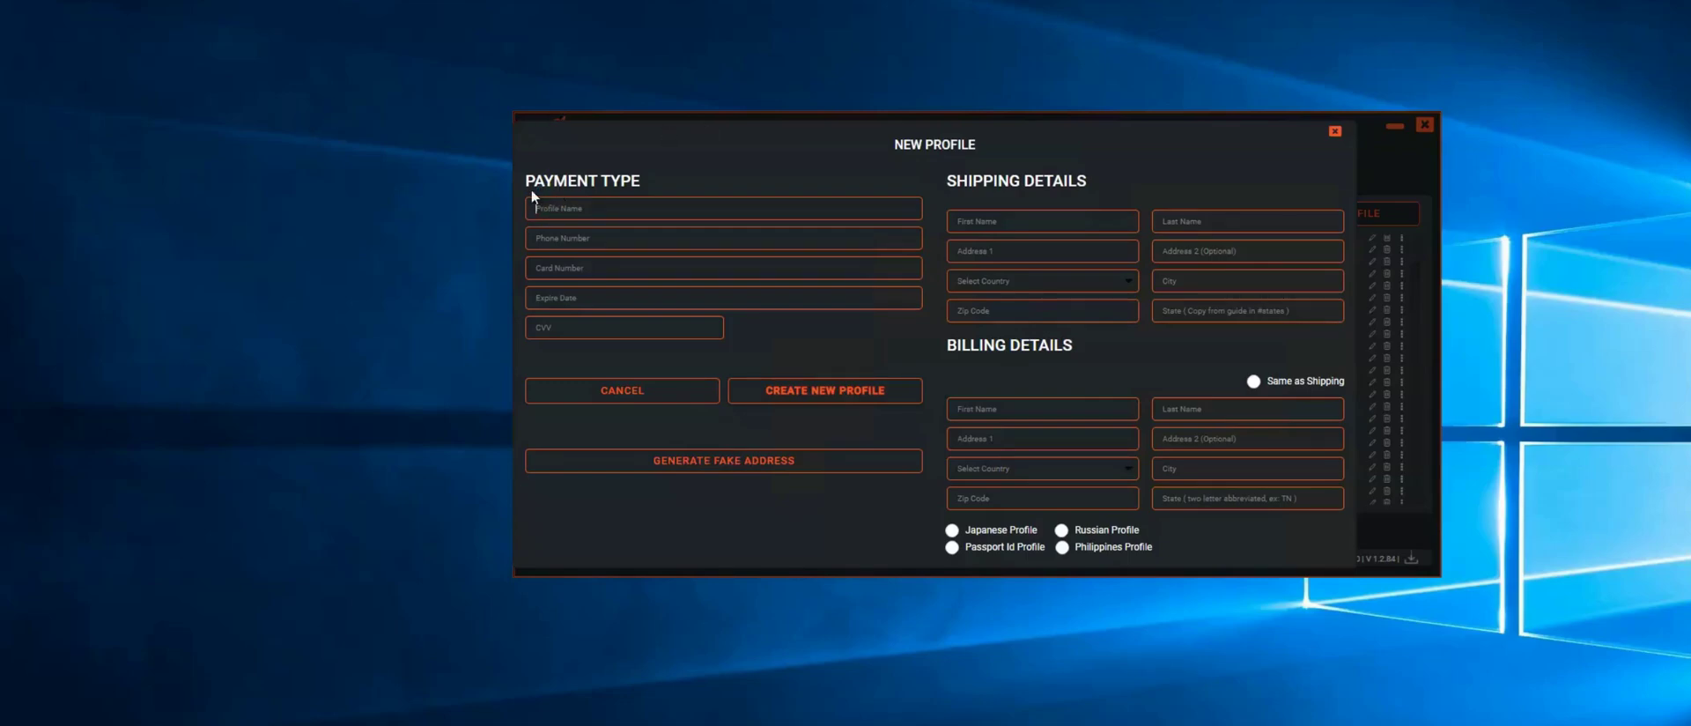
# Name the new profile '1st jig' and enter the jigged phone number
pyautogui.write('1st')
# Enter the recipient's first and last name in the shipping name fields, correcting a typo
pyautogui.click(985, 218)
pyautogui.click(985, 218)
pyautogui.write('Jo')
pyautogui.press('BackSpace')
pyautogui.write('oh')
pyautogui.write('nn')
pyautogui.write('Doee')
# Enter the shipping street address in Address 1, padded with jig letters TYF and R
pyautogui.write('12')
pyautogui.write('3 Main St')
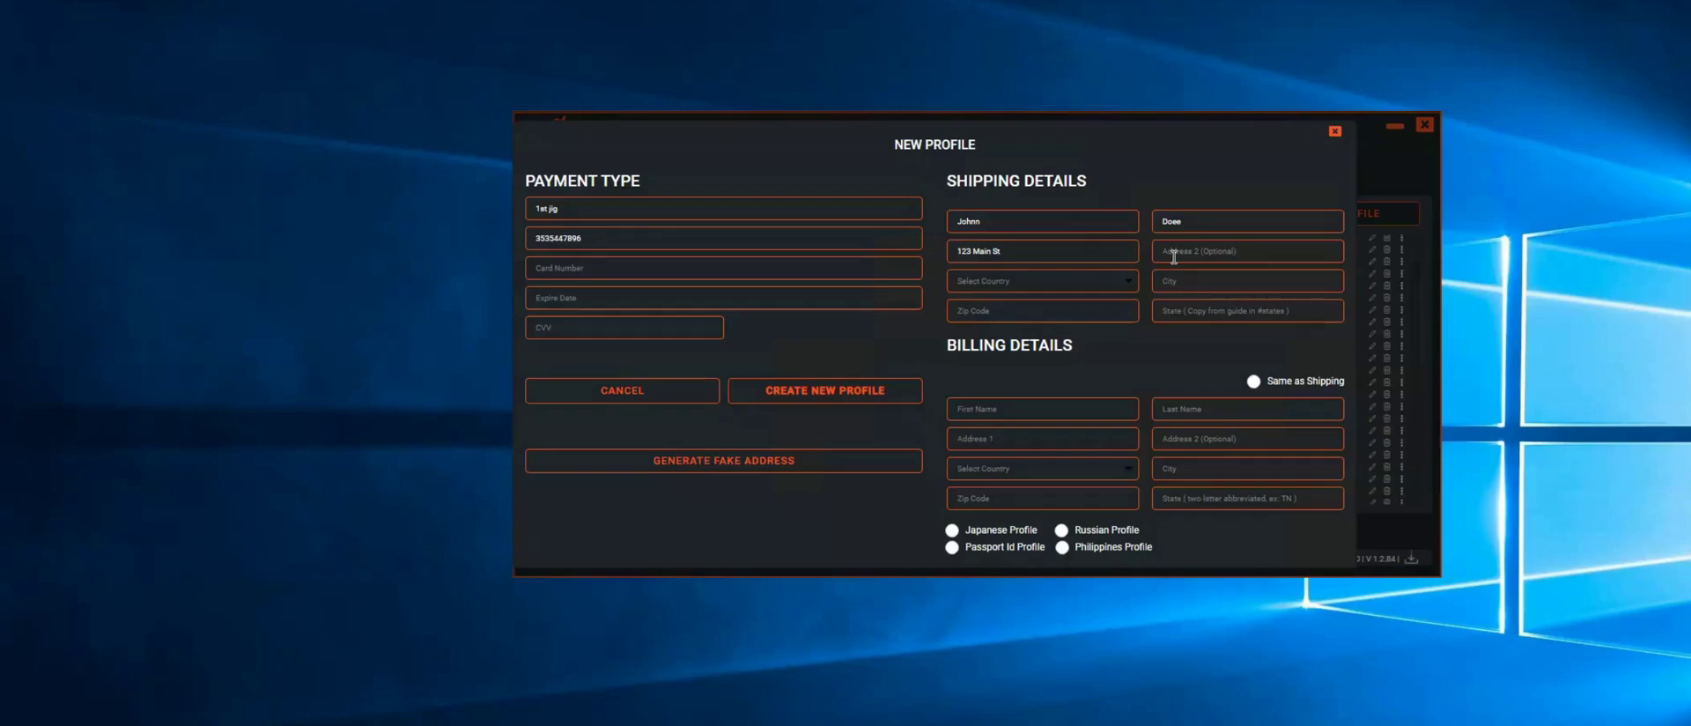
pyautogui.write('TYF')
pyautogui.press('Right')
pyautogui.press('Right')
pyautogui.write('R')
# Move Address 1's jig letters after the house number as TYG and shift the street suffix to the end
pyautogui.click(964, 250)
pyautogui.press('BackSpace')
pyautogui.click(972, 252)
pyautogui.write('TYG')
pyautogui.press('Right')
pyautogui.press('Right')
pyautogui.press('BackSpace')
pyautogui.press('BackSpace')
pyautogui.write('S')
# Fill Address 2 with the apartment number padded with jig letters GFR and GHY
pyautogui.click(1193, 256)
pyautogui.write('a')
pyautogui.write('pt ')
pyautogui.write('200')
pyautogui.write('GFR apt')
pyautogui.write(' 200 GHY')
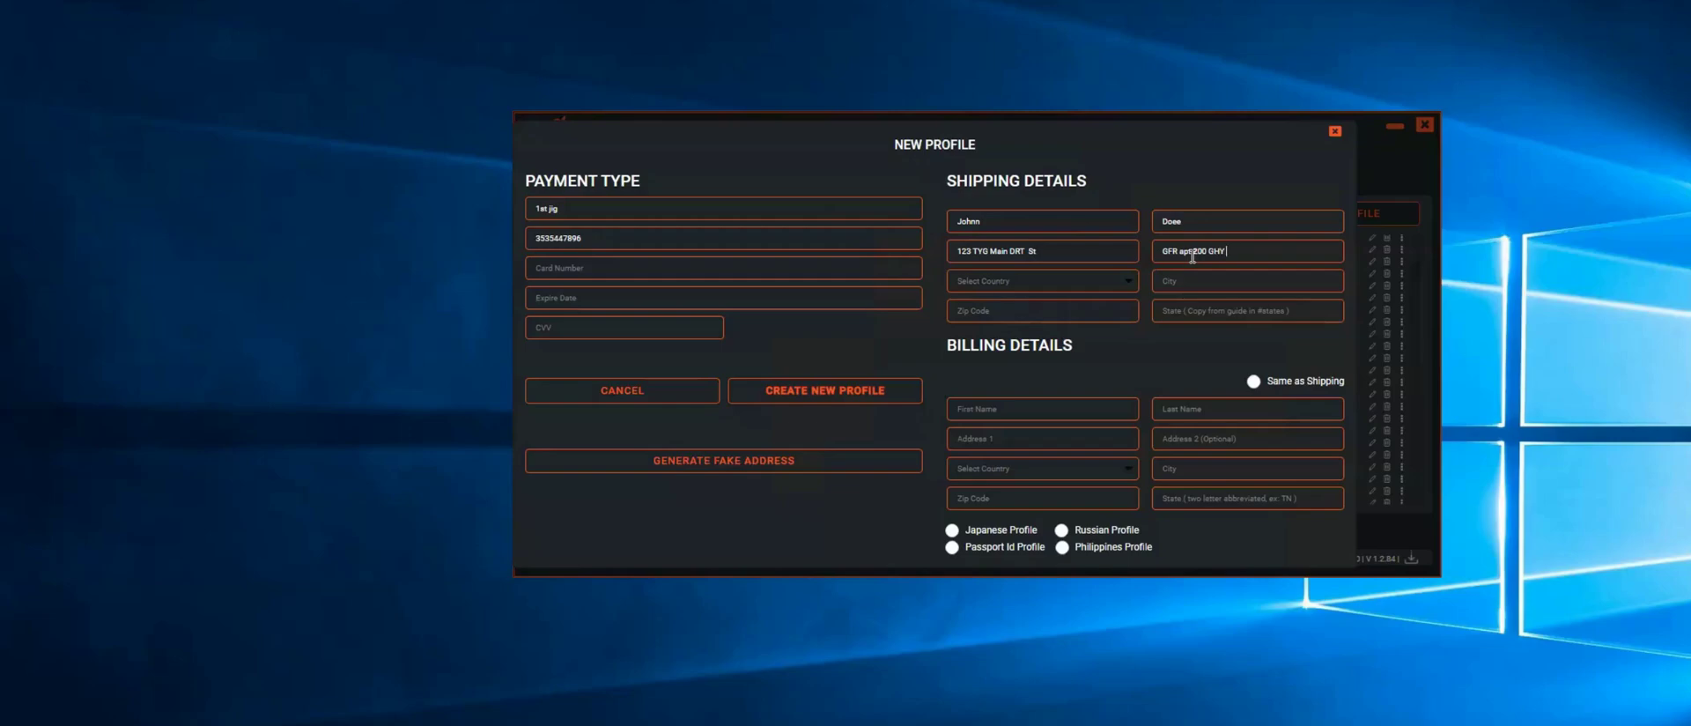